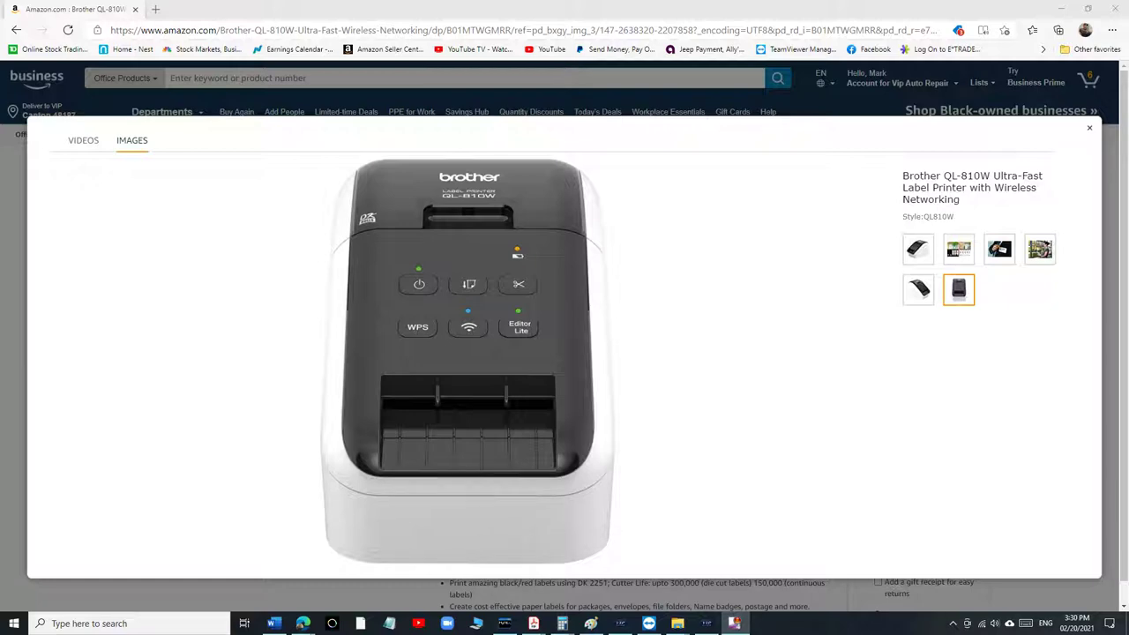
Step: Close the Amazon QL-810W image viewer and switch to the blank VIP estimate window
key(Escape)
key(alt+Tab)
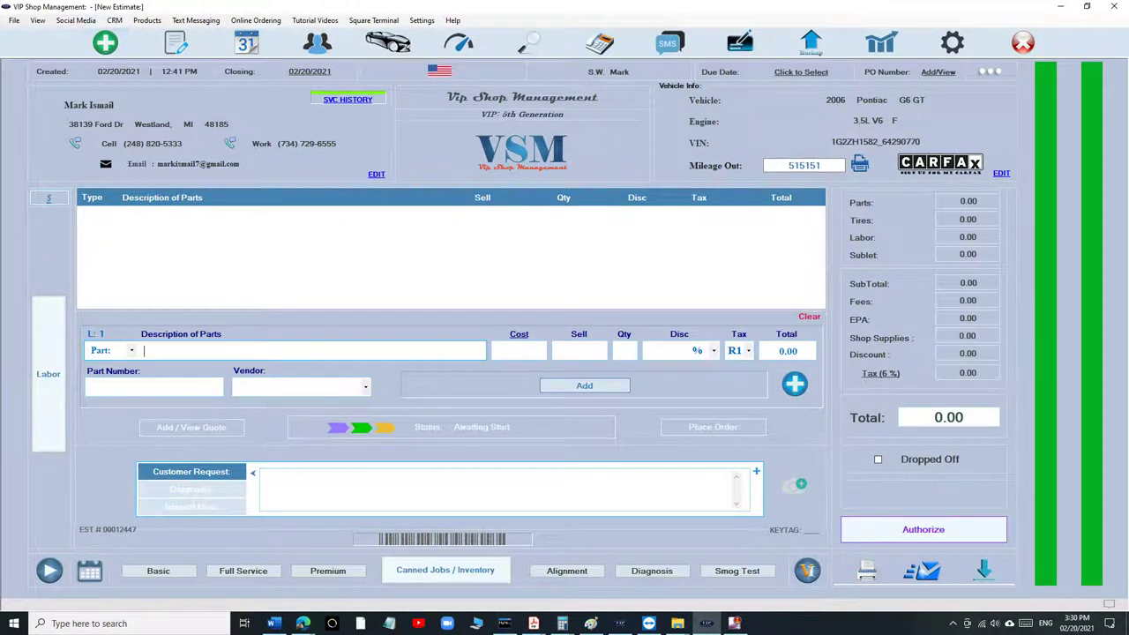
Step: From File > Printer Setup, remove the Brother QL-810W device and confirm with Yes
click(14, 19)
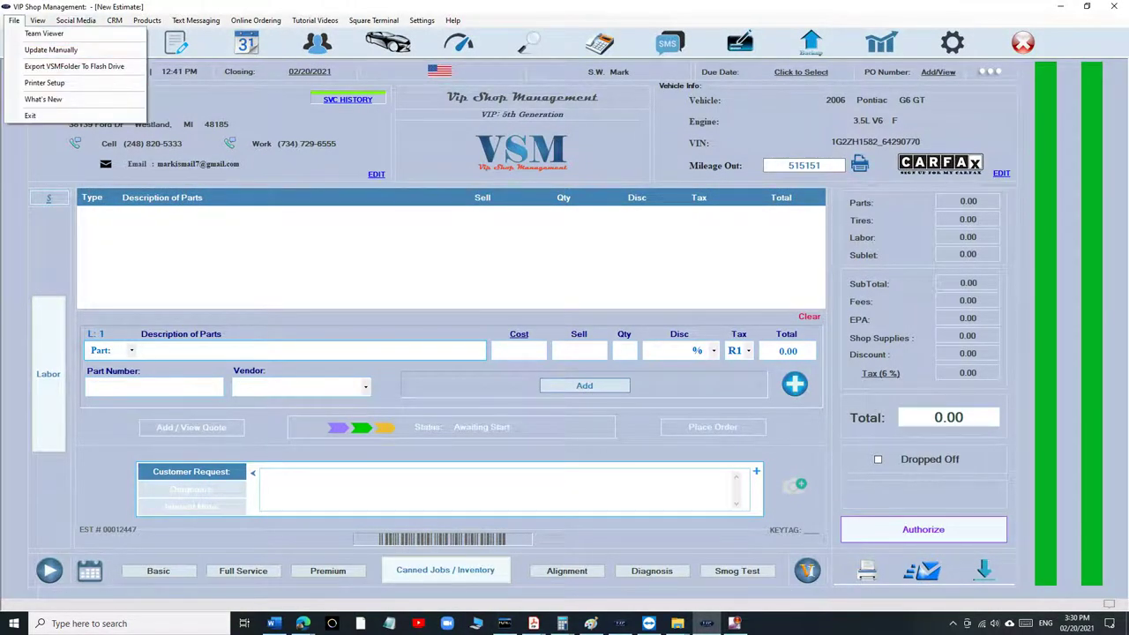
click(44, 82)
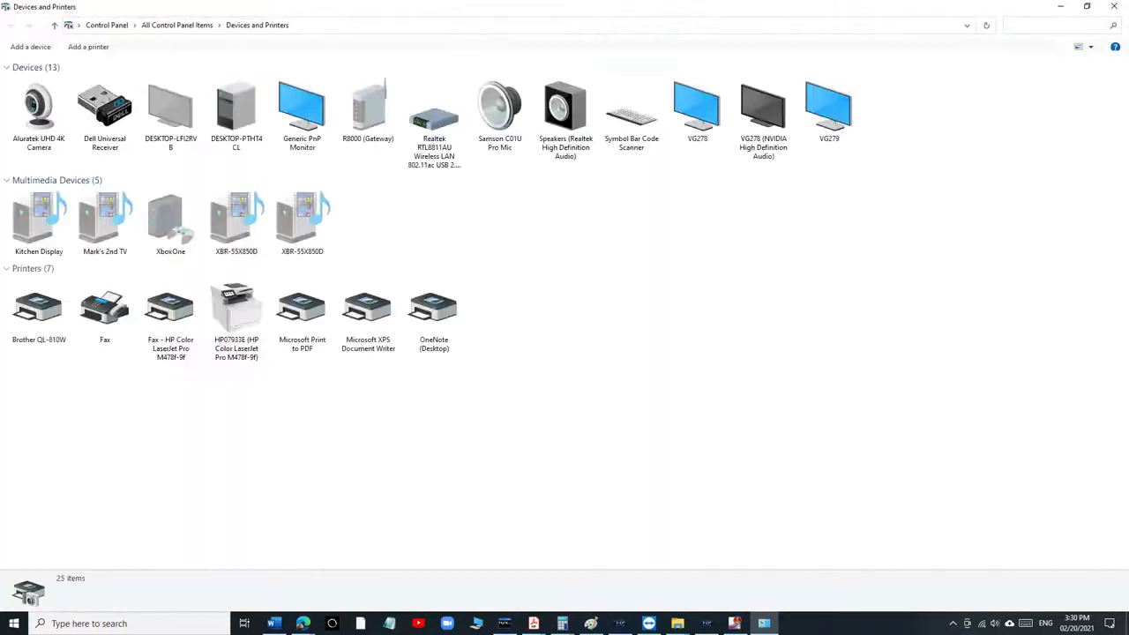
click(40, 318)
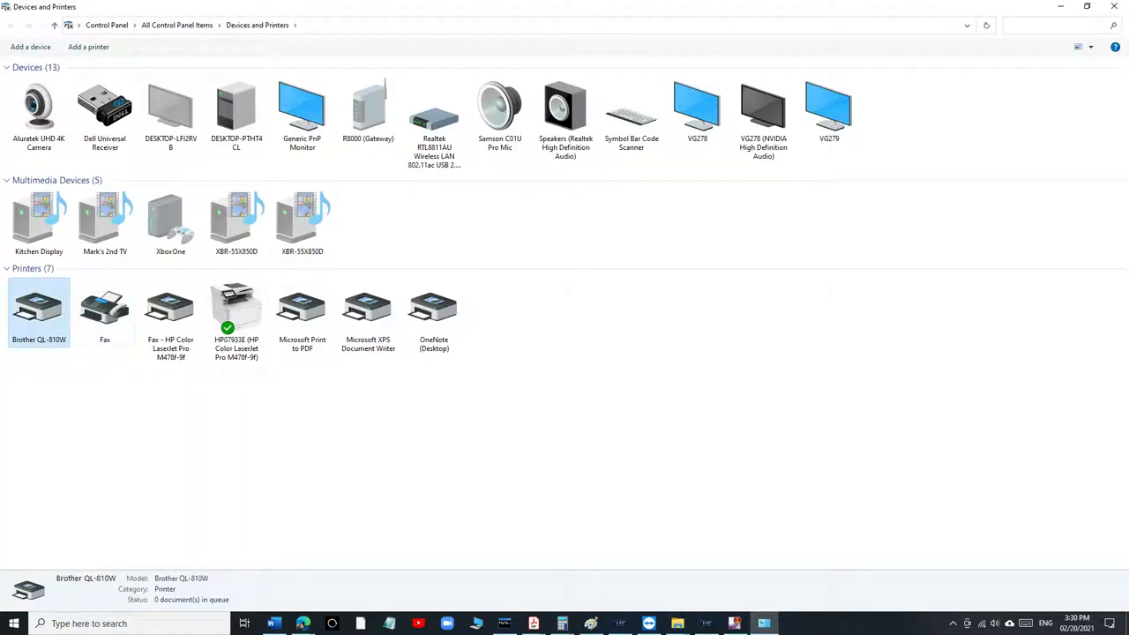
right_click(41, 323)
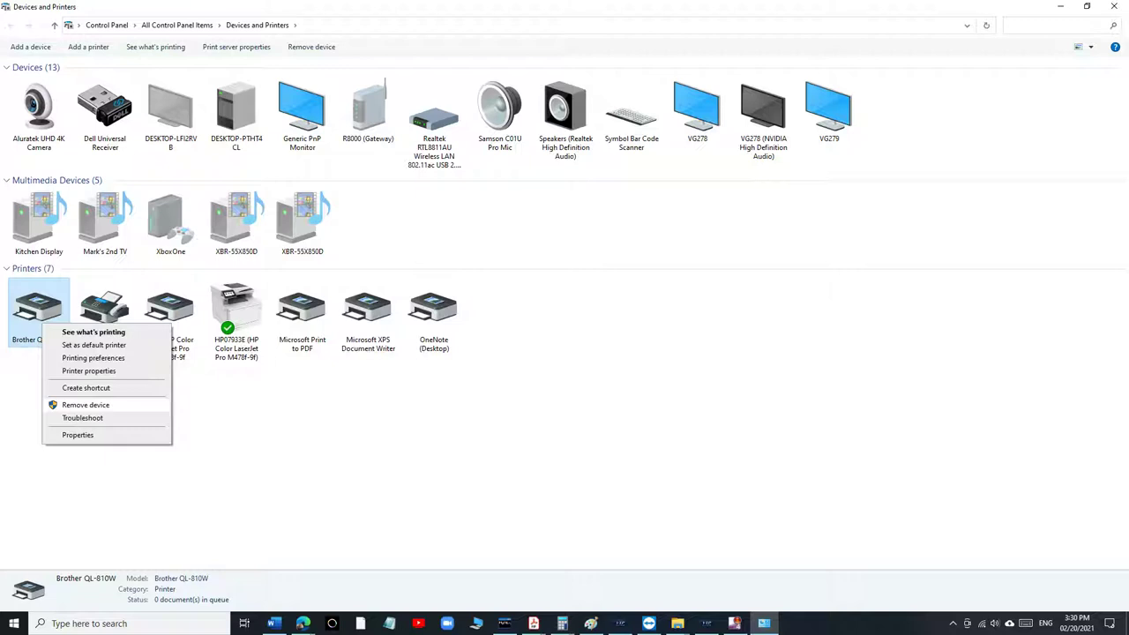
click(86, 405)
click(651, 316)
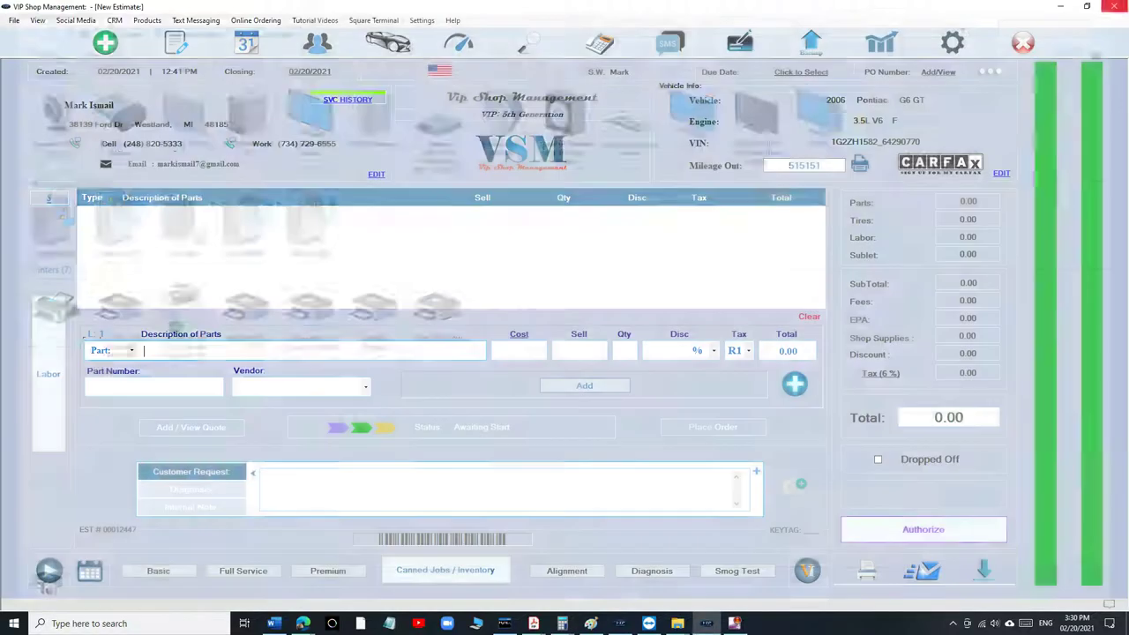
Step: Close Devices and Printers and open Settings > Oil Change Sticker Printer Settings Brother QL-810W
click(1113, 6)
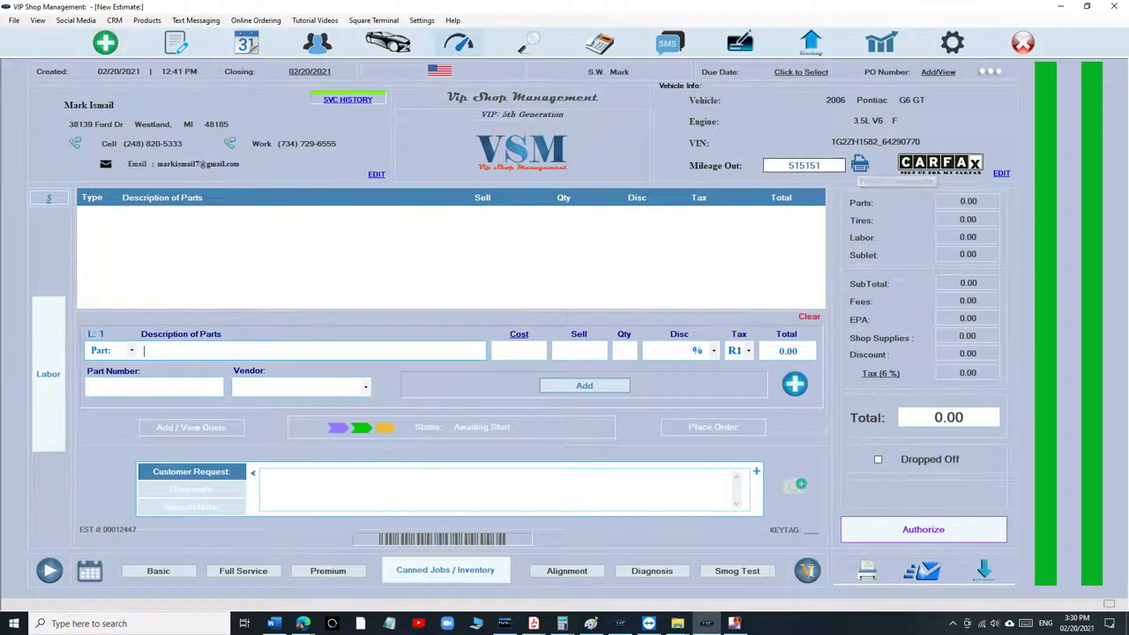
click(422, 20)
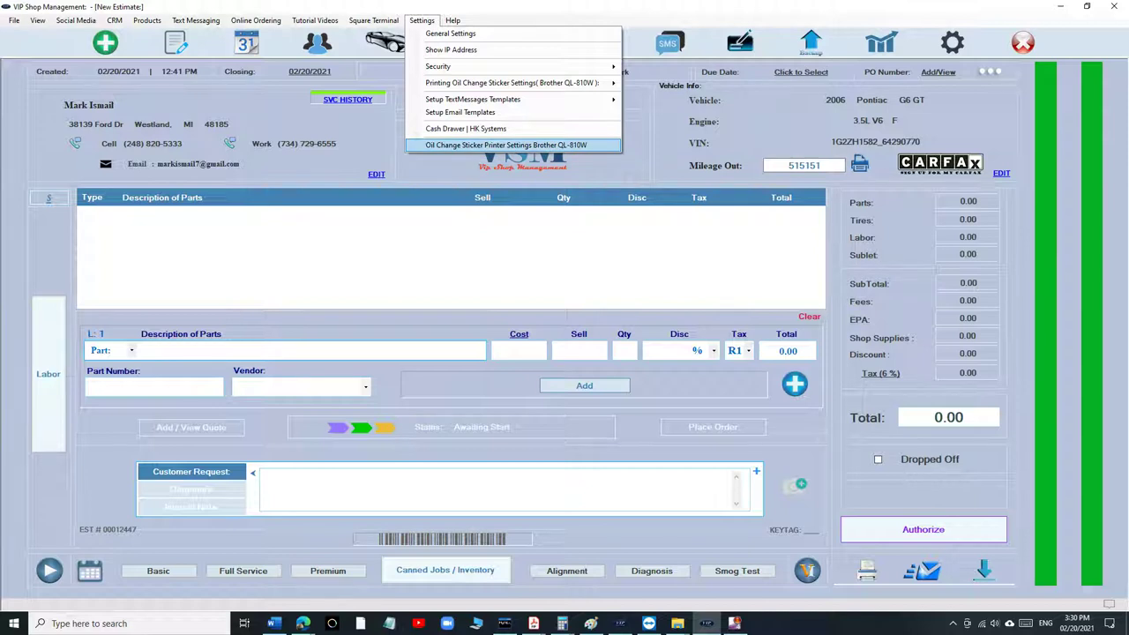
click(505, 145)
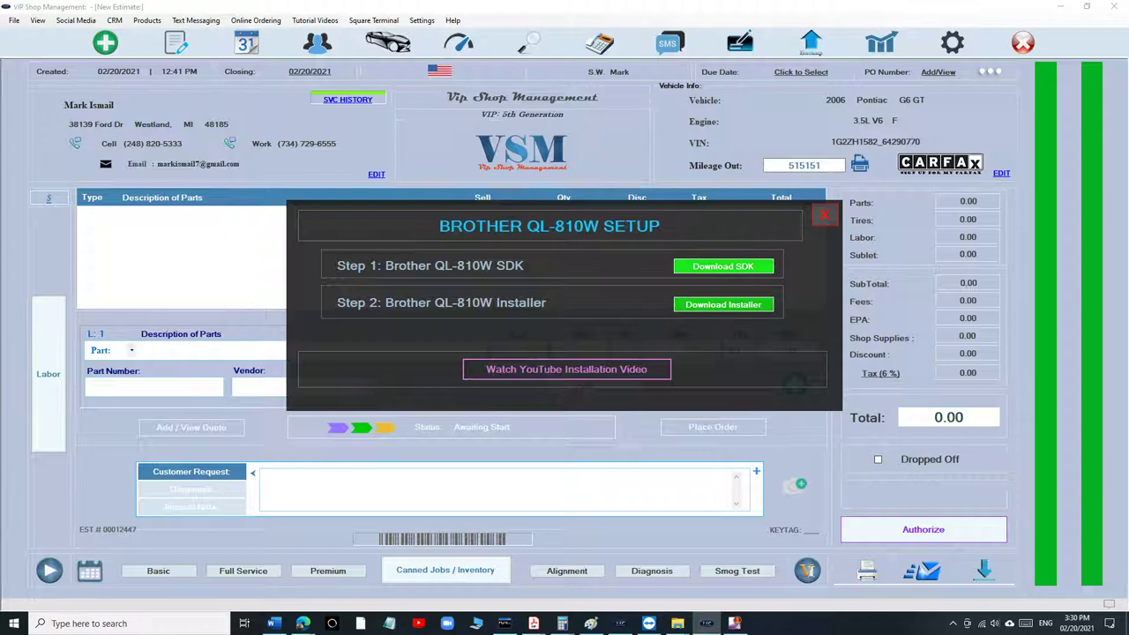
Step: Open the SDK download page and scroll to the QL-810W SDK and Installer entries
click(723, 265)
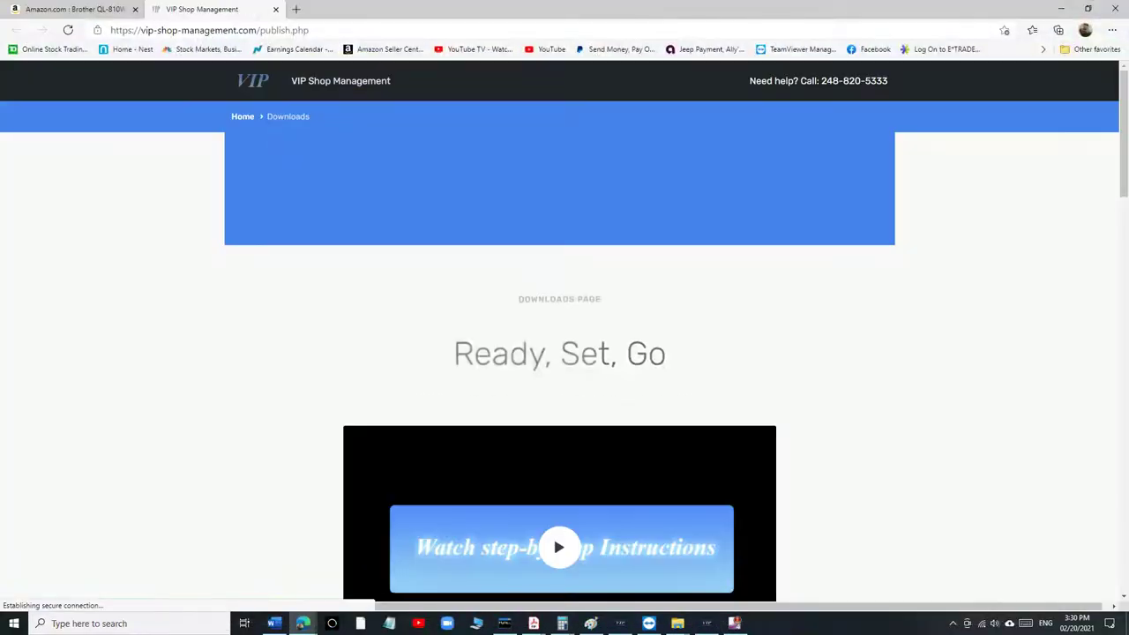
scroll(564, 352, down, 3)
scroll(565, 352, down, 3)
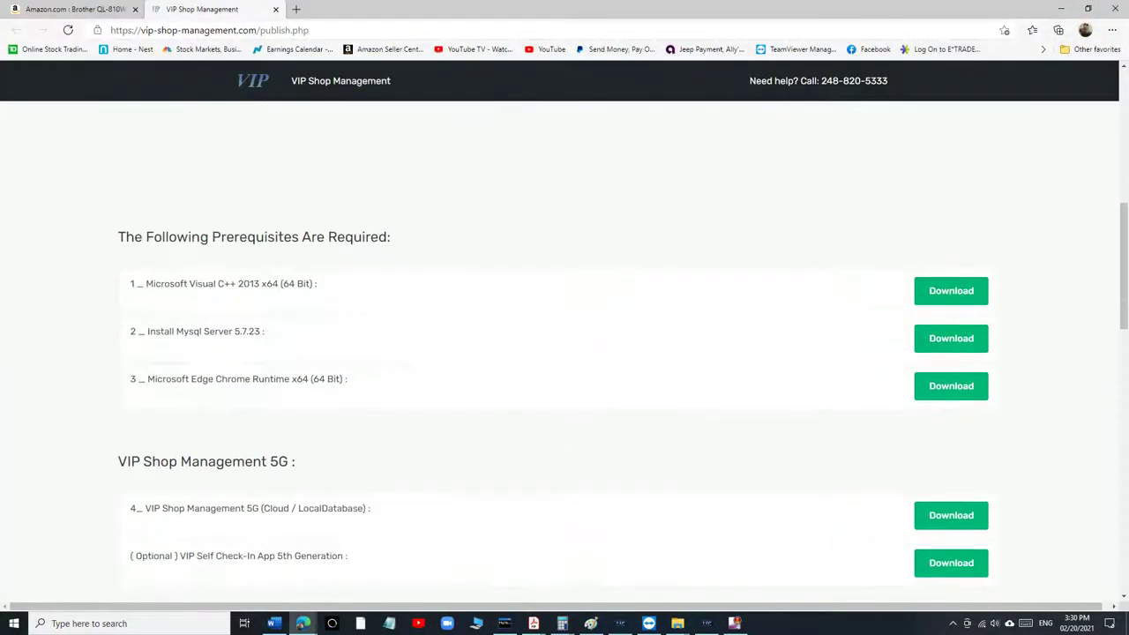
scroll(564, 353, down, 2)
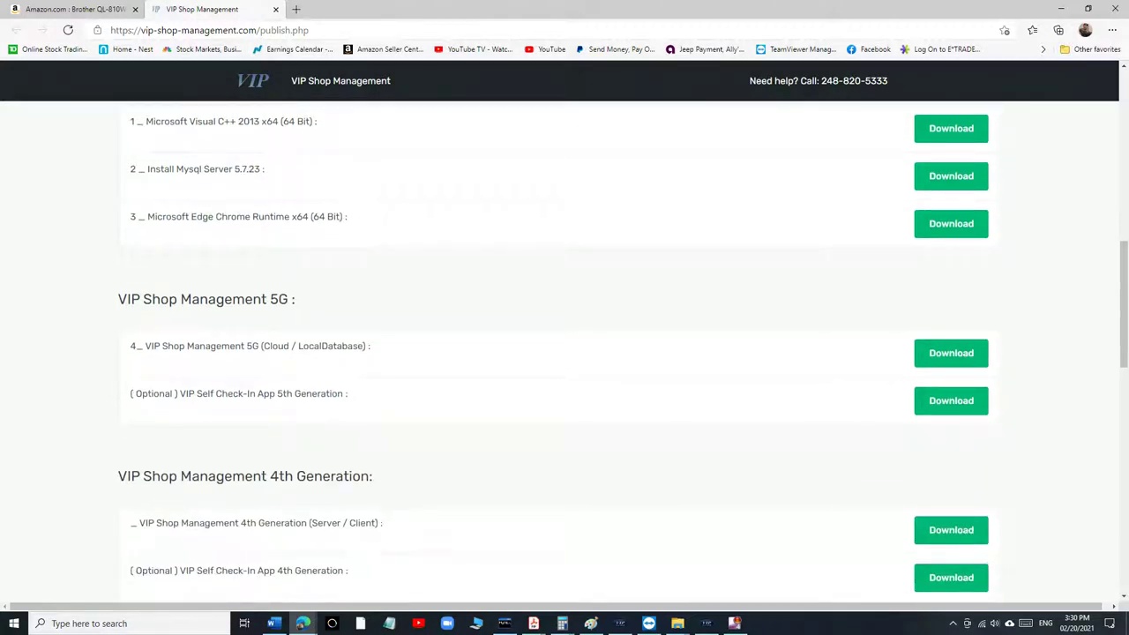
scroll(565, 352, down, 5)
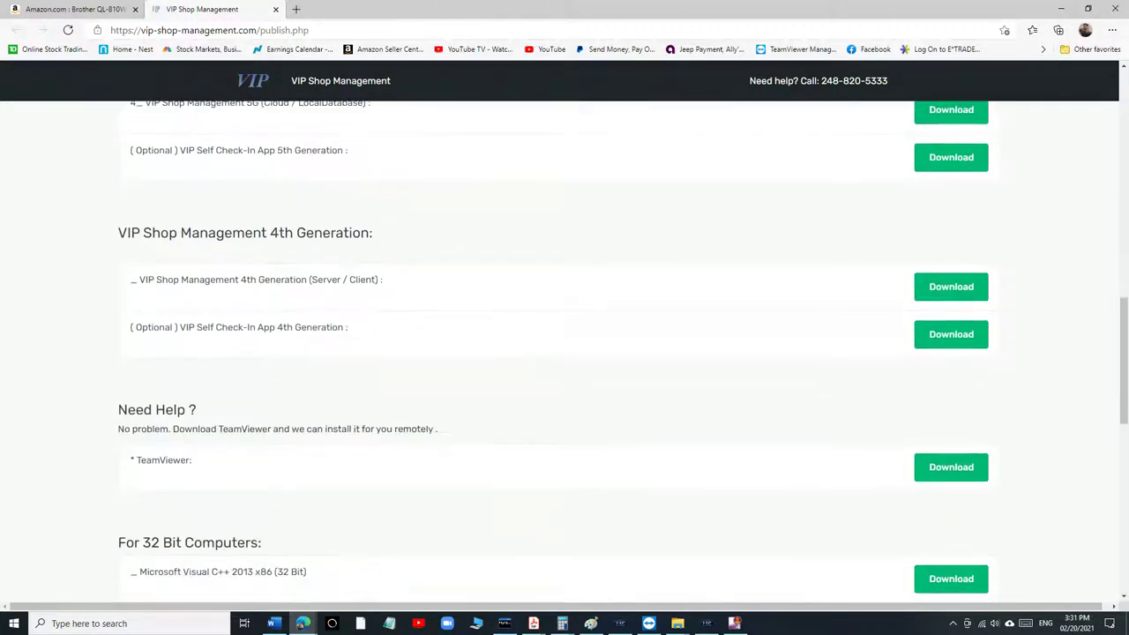
scroll(564, 353, down, 4)
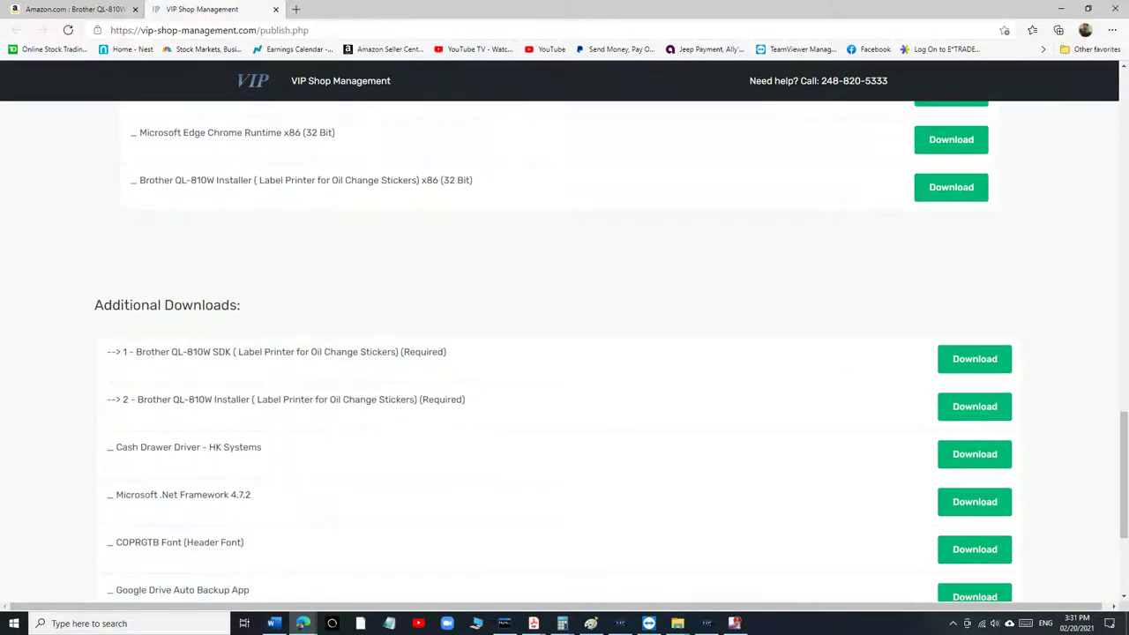
drag(120, 352, 283, 352)
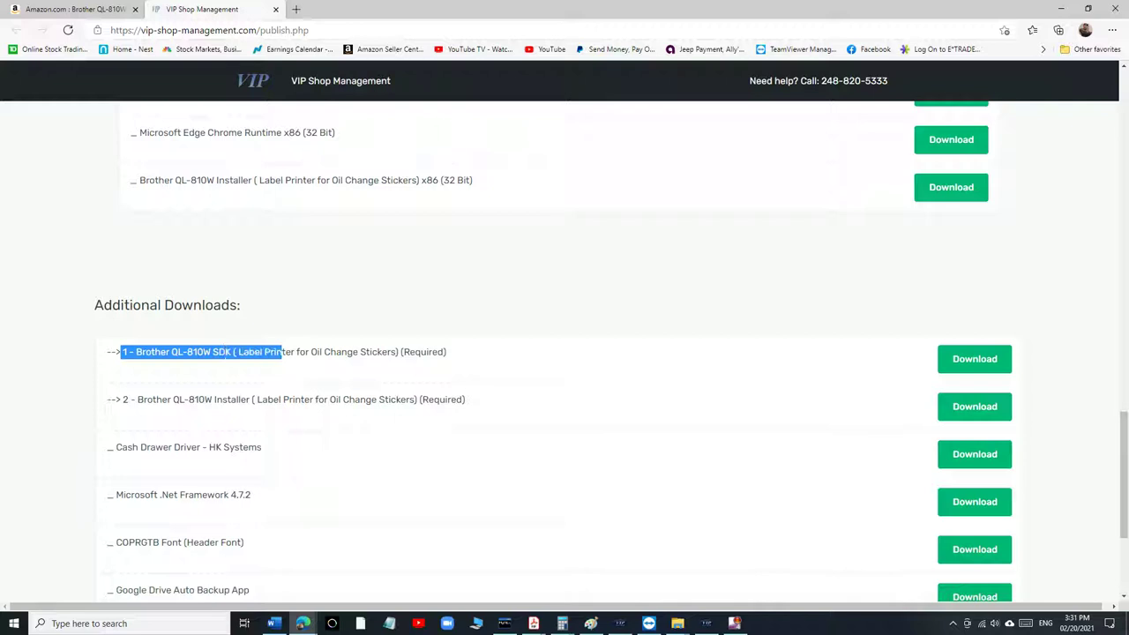
drag(110, 399, 240, 399)
Step: Download the QL-810W SDK and install b-PAC3 SDK in English with default settings
click(974, 359)
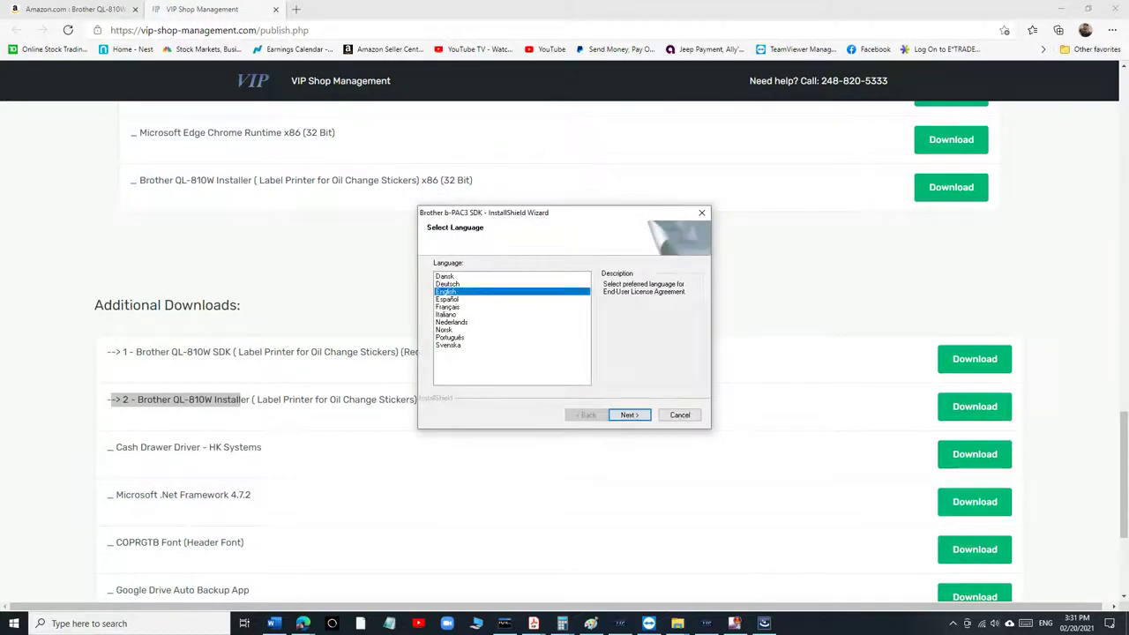
key(Return)
key(Return)
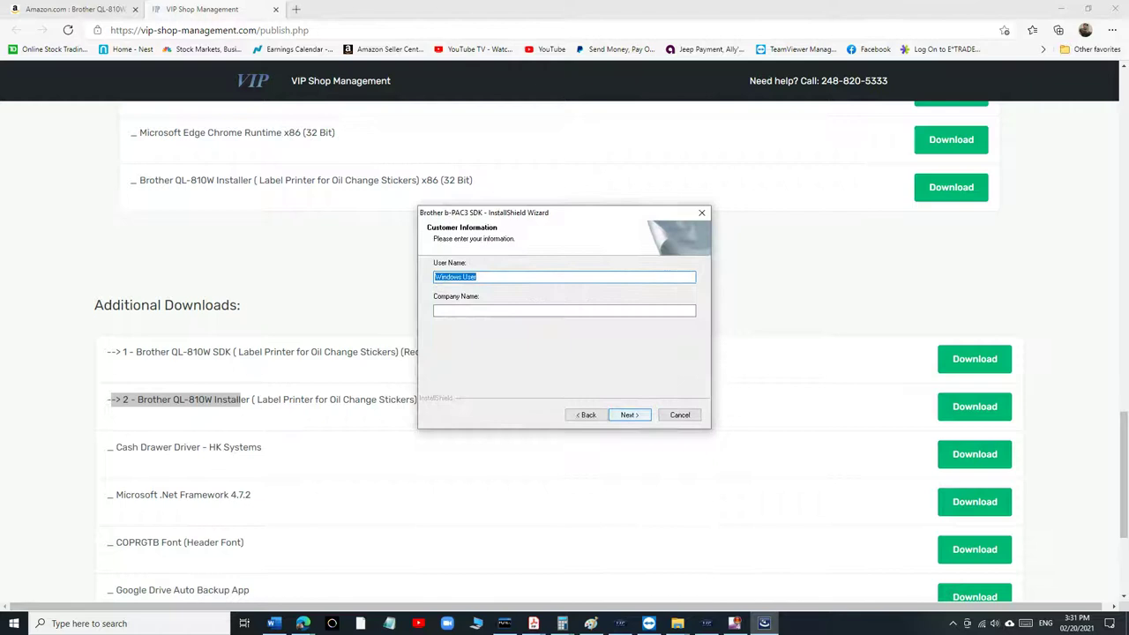
key(Return)
key(Return)
key(Return)
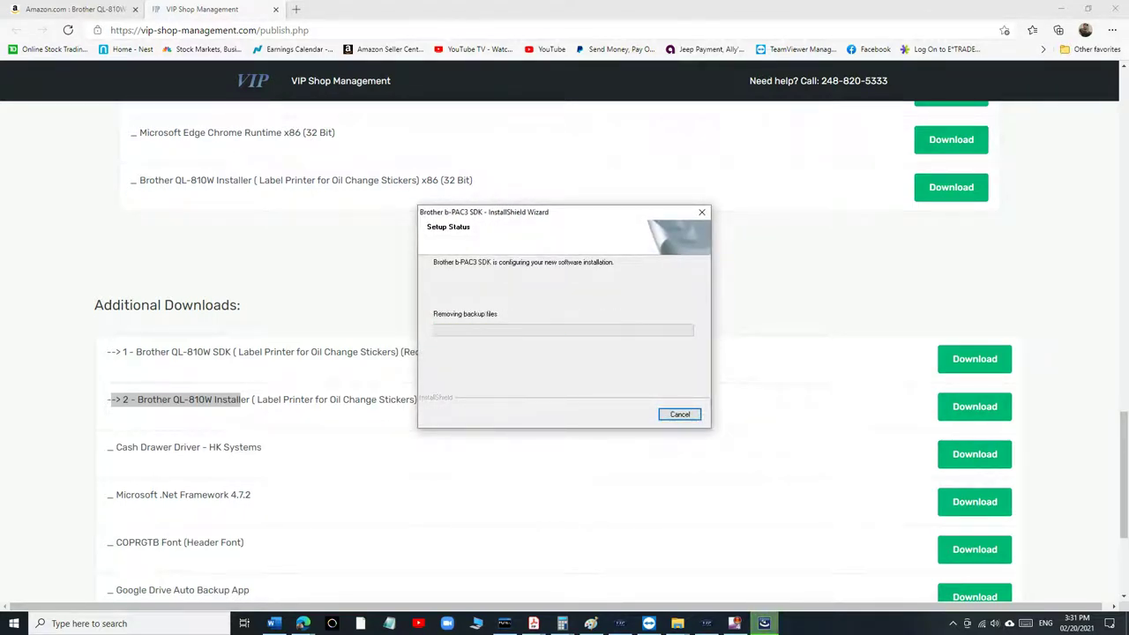
key(Return)
key(Return)
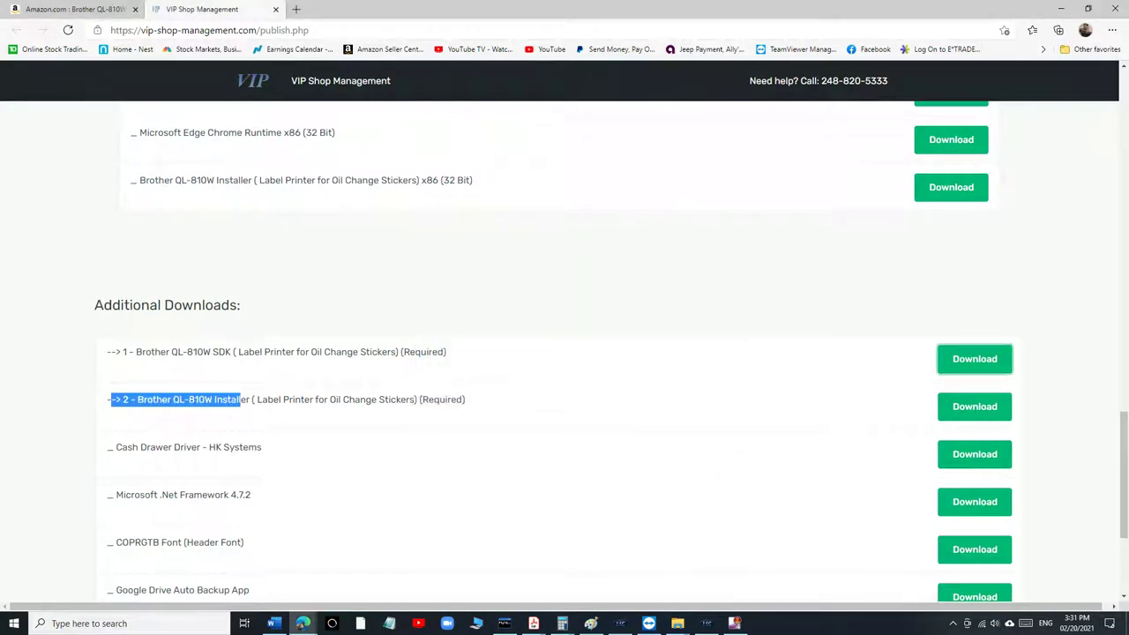
drag(121, 352, 448, 352)
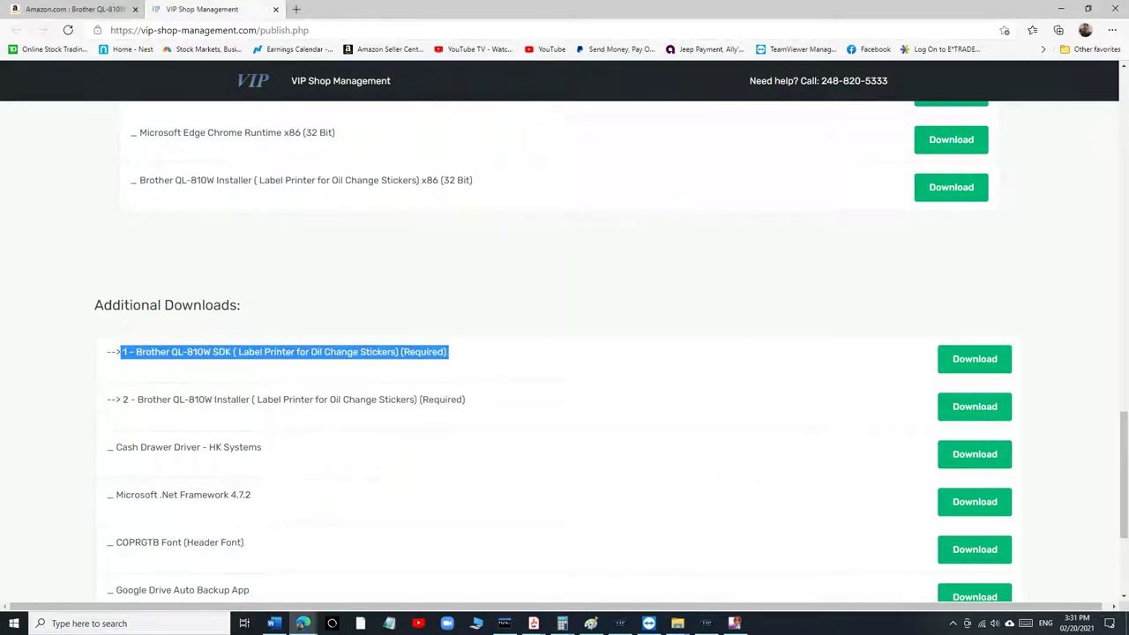
drag(123, 399, 464, 399)
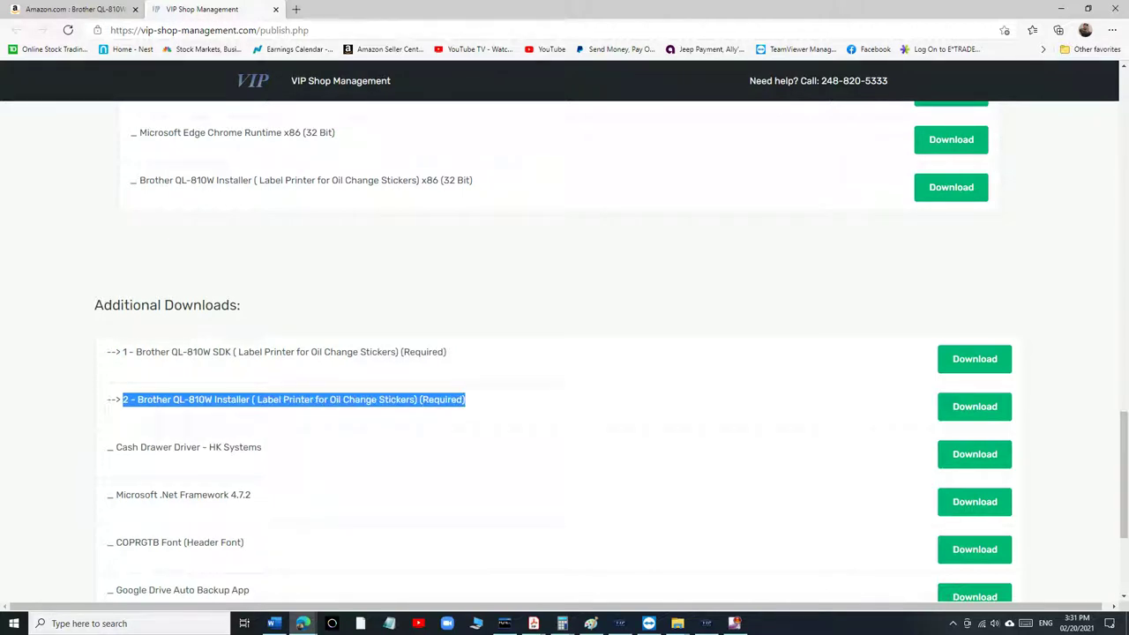
Step: Download the Brother QL-810W Installer and run Ql810W_Installer.exe from the download bar
click(216, 399)
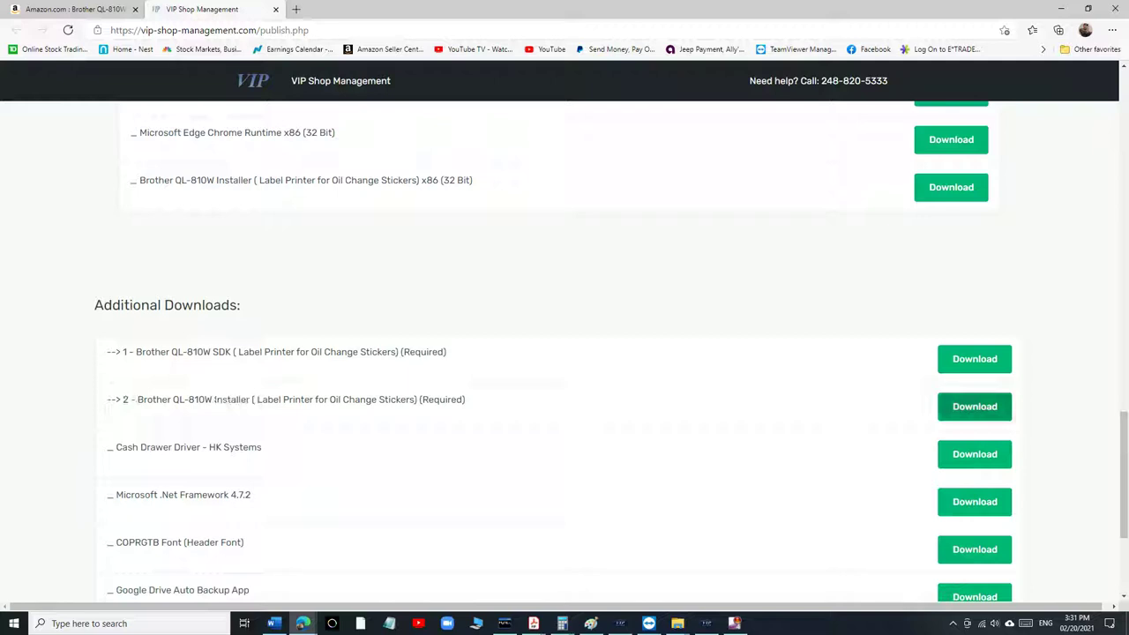
click(975, 406)
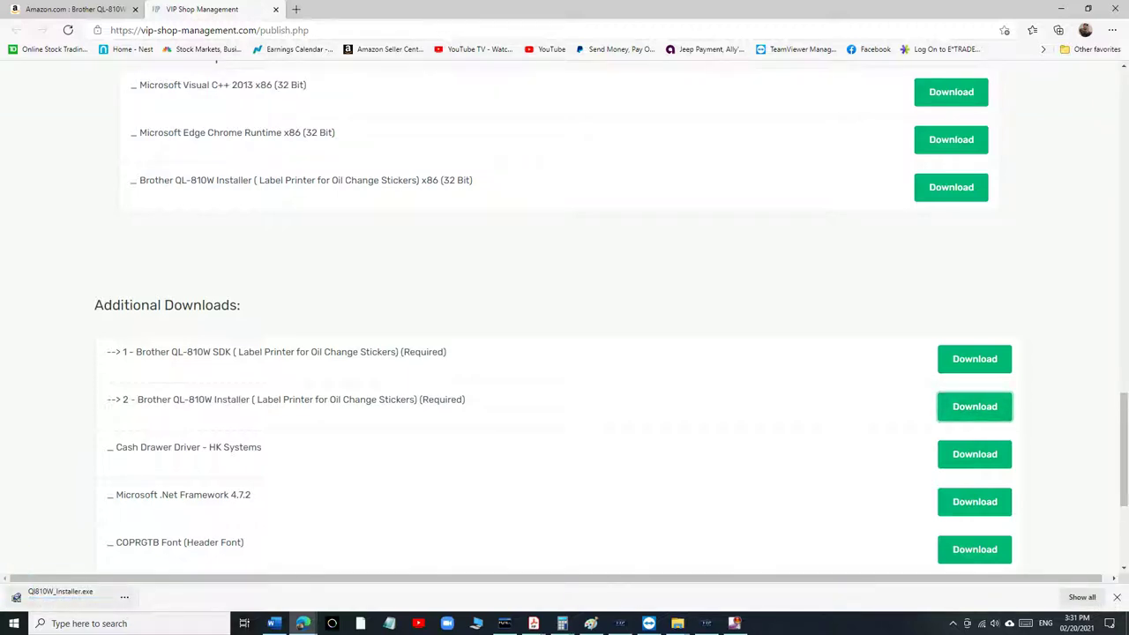
click(62, 596)
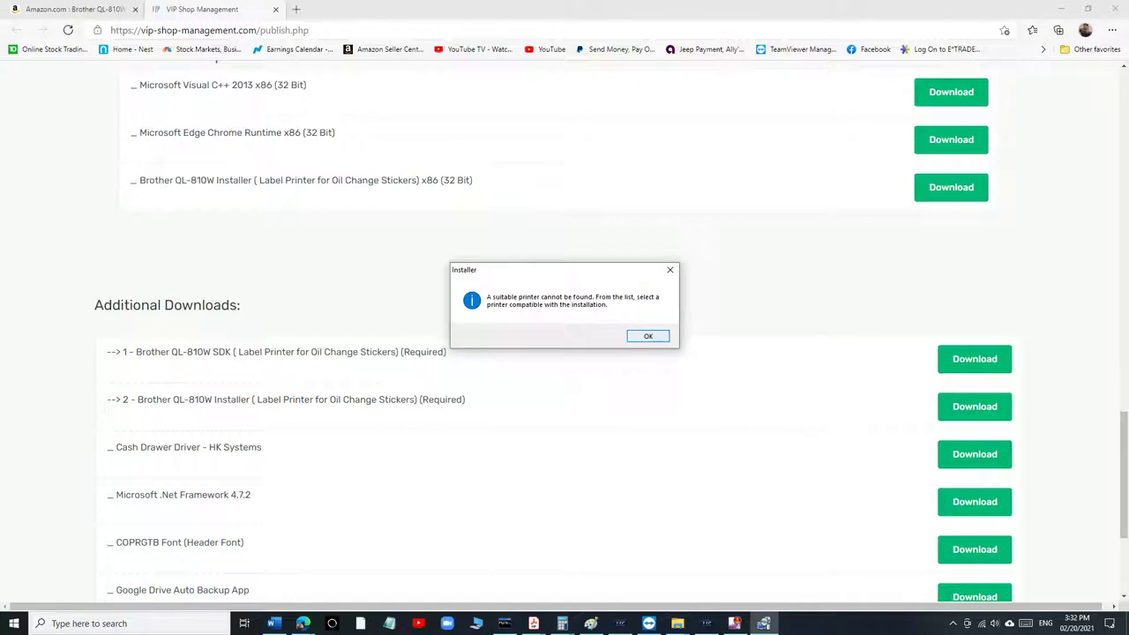
Step: Dismiss the 'no suitable printer' message and cancel the printer selection dialog
key(Return)
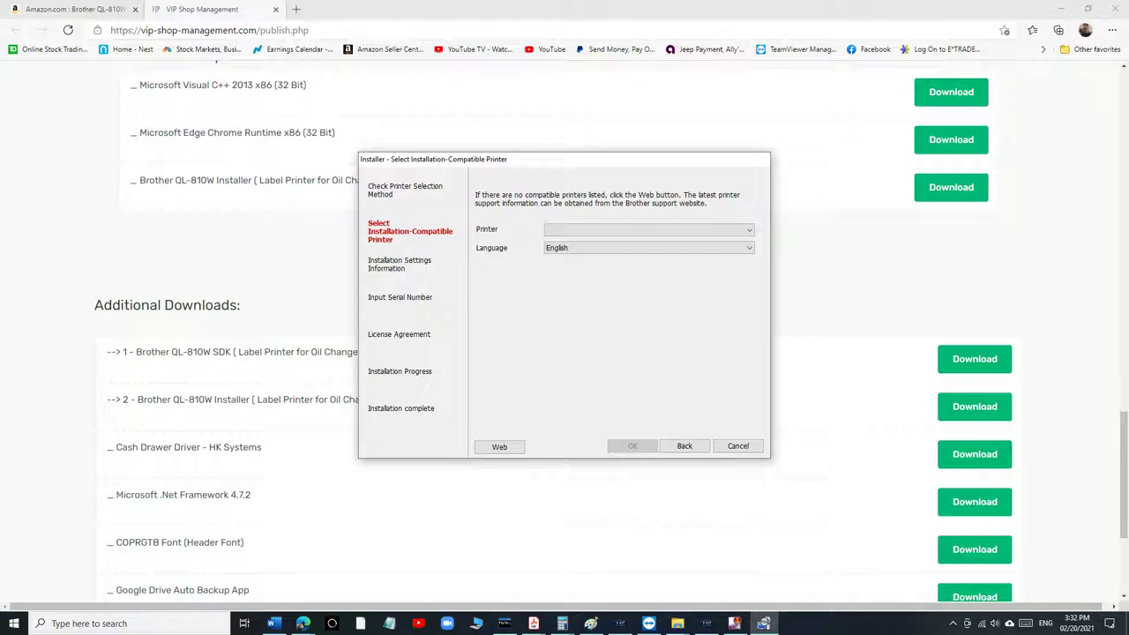
click(737, 446)
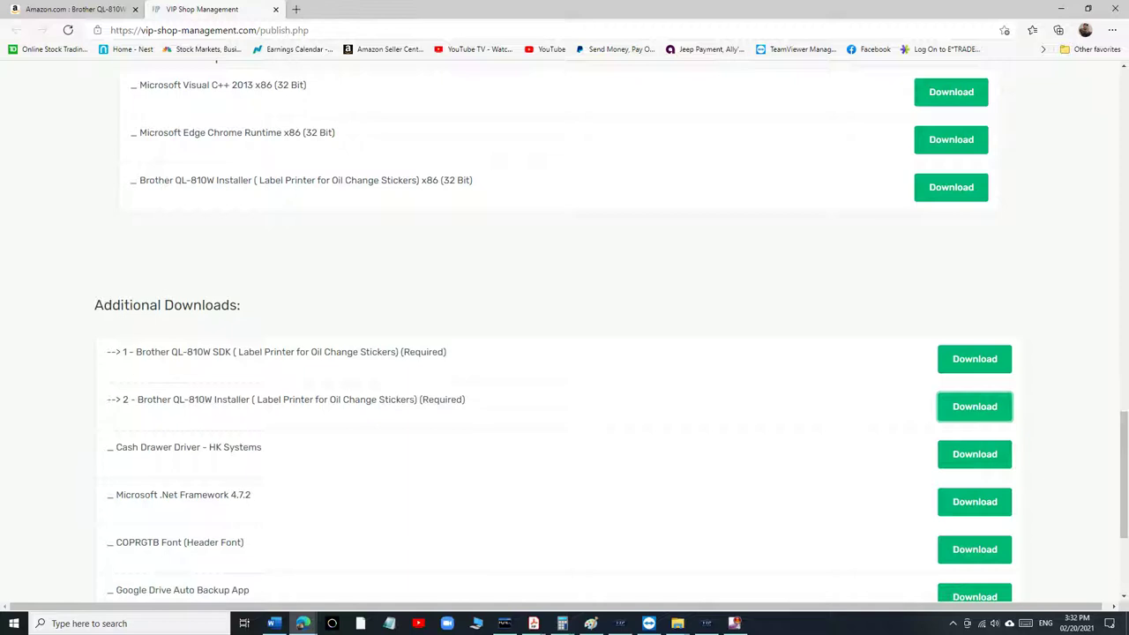
Step: Re-run the installer, accept QL-810W as the printer, and uncheck the Manual documents
click(974, 405)
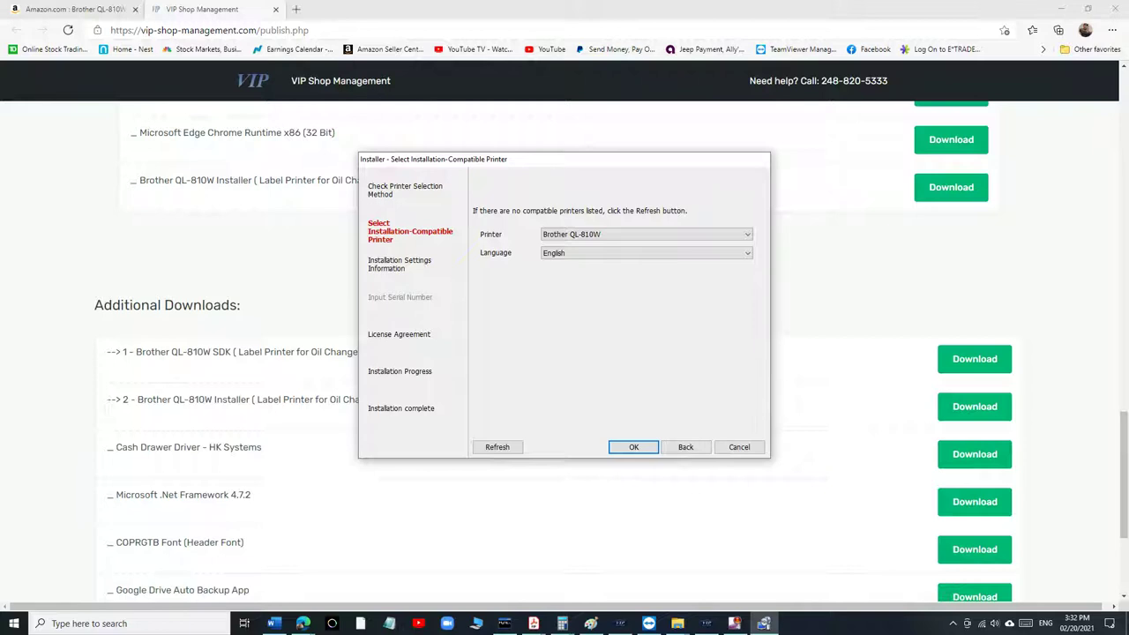
key(Return)
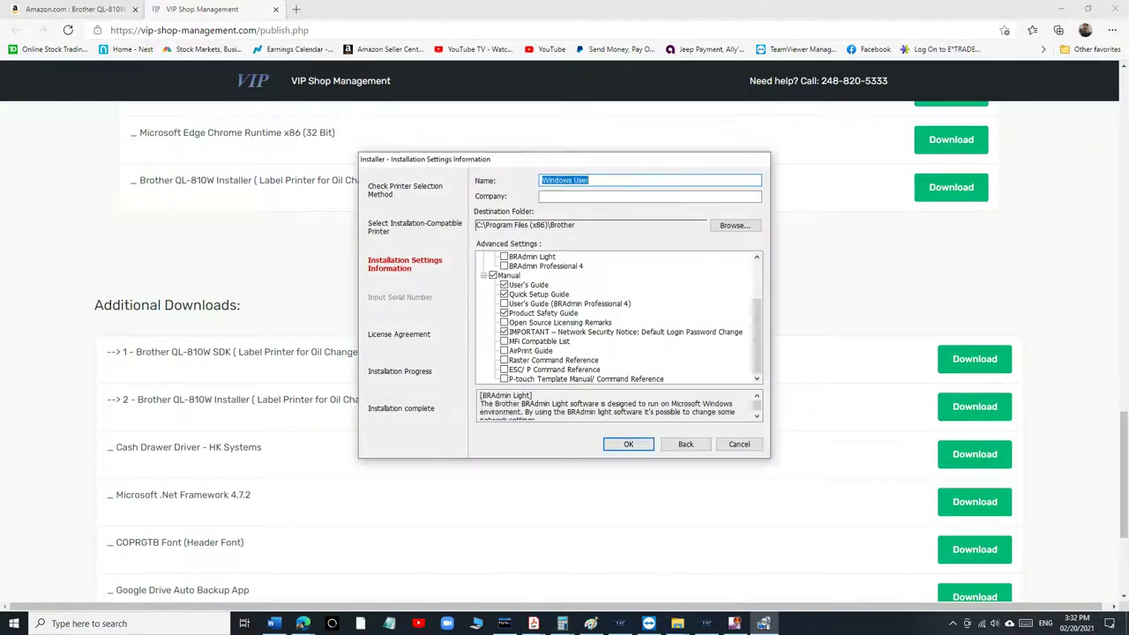
scroll(617, 317, down, 3)
scroll(617, 317, up, 3)
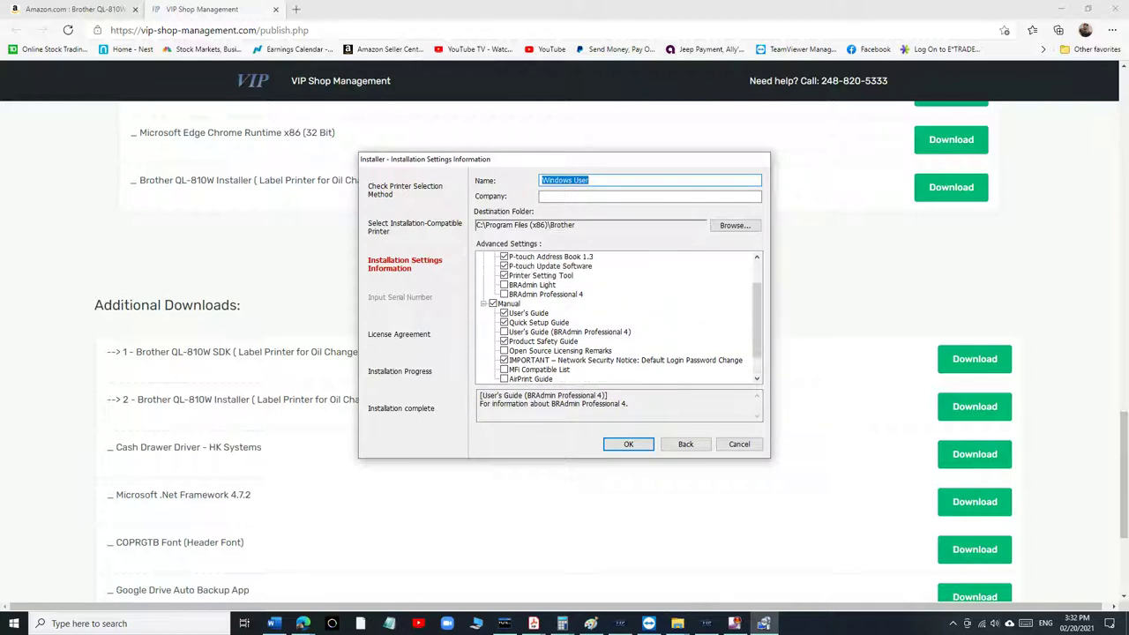
scroll(618, 317, down, 3)
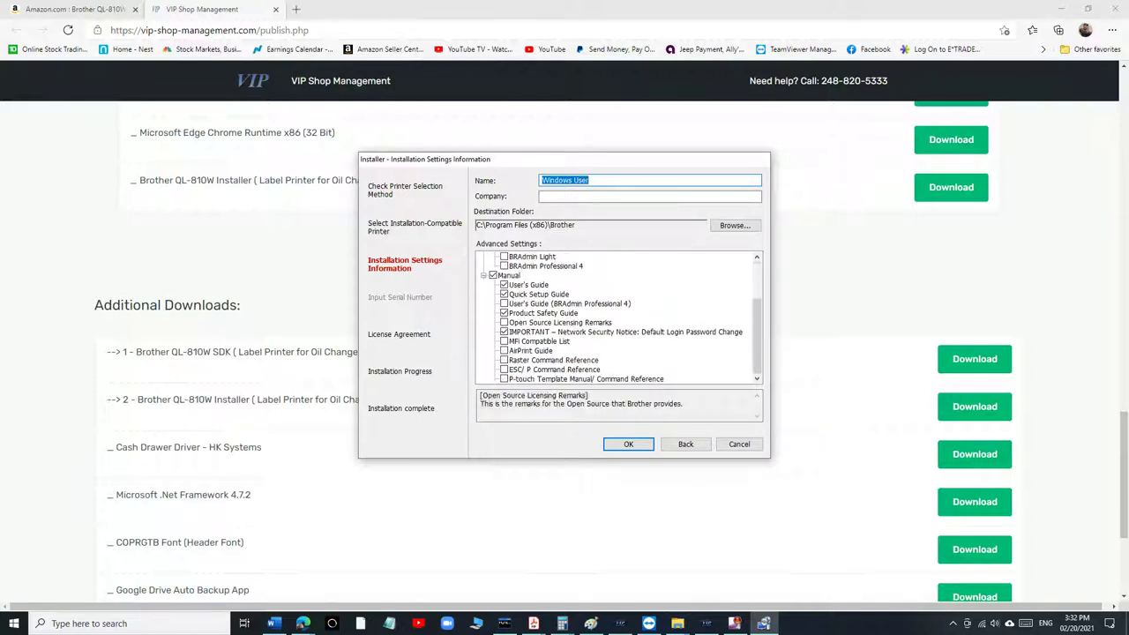
click(492, 275)
scroll(617, 318, up, 3)
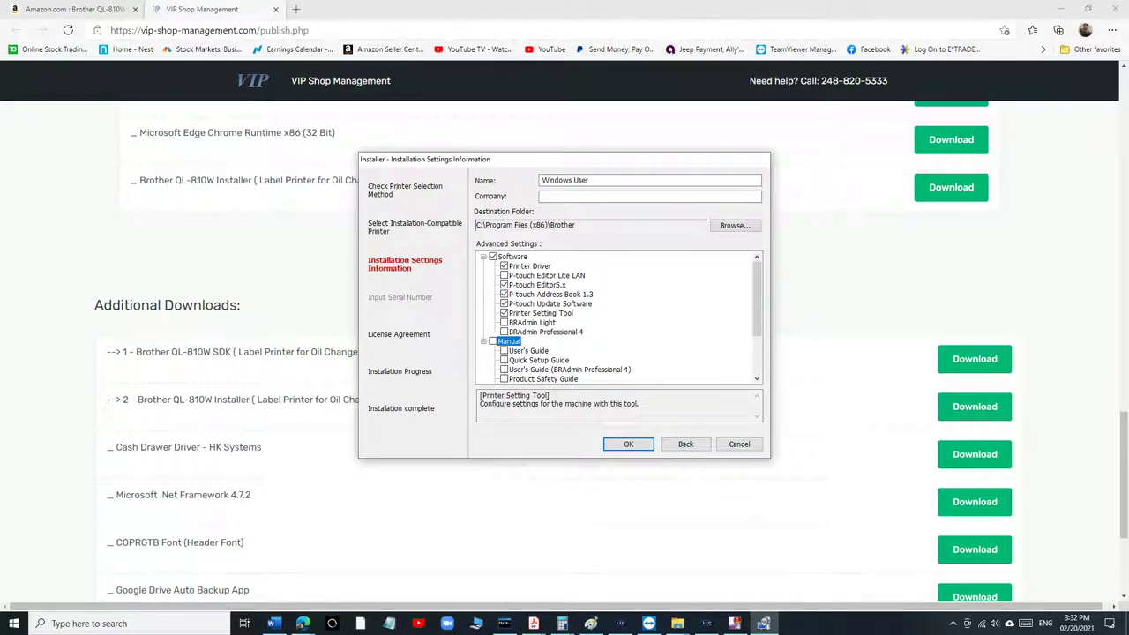
Step: Accept the installation settings and agree to the license to start installing
click(627, 443)
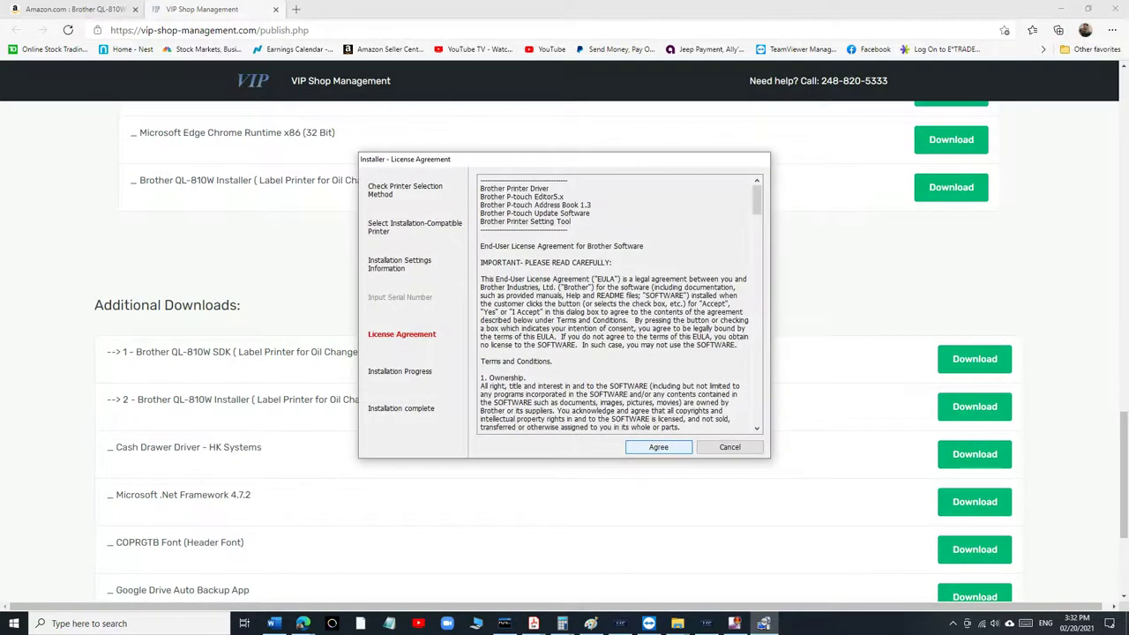
key(Return)
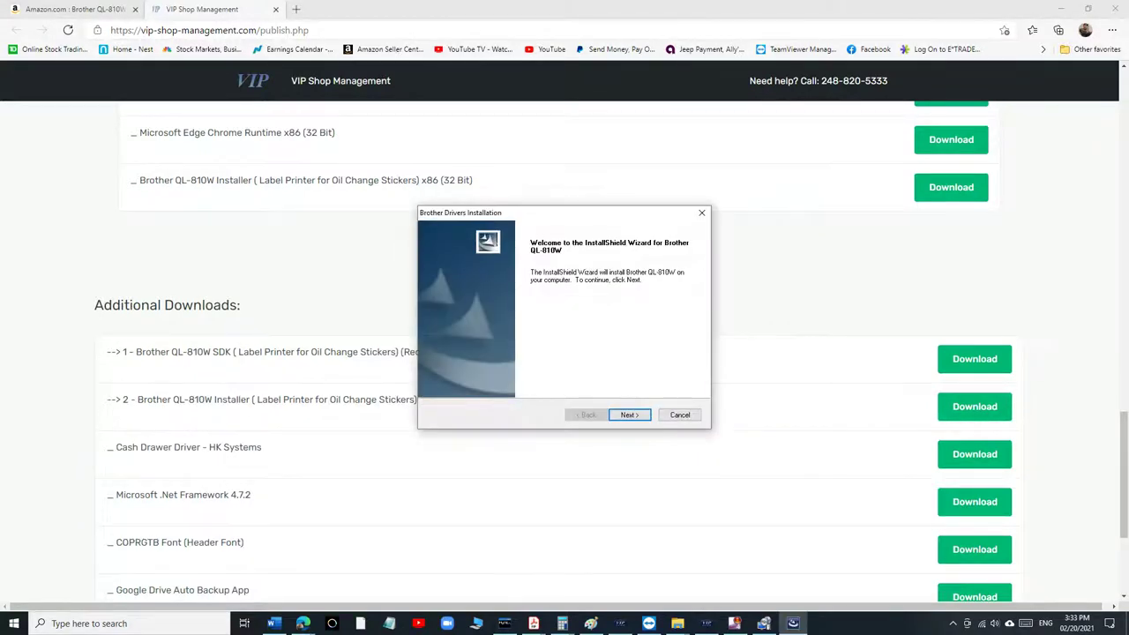
Step: Install the QL-810W drivers with Local Connection (USB) and finish the wizard
key(Return)
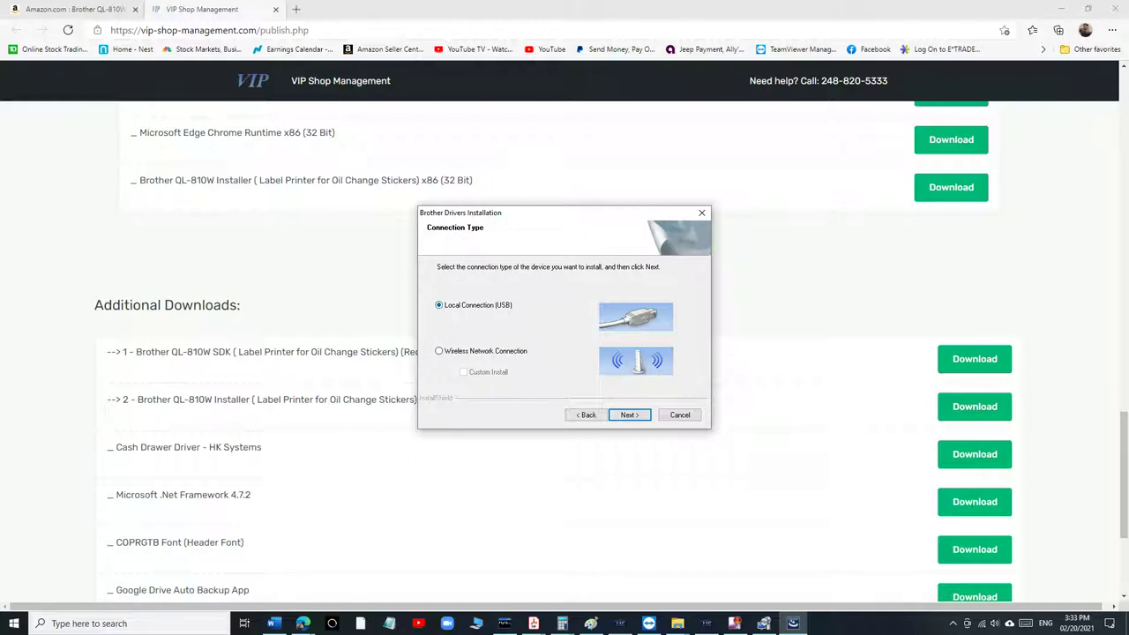
key(Return)
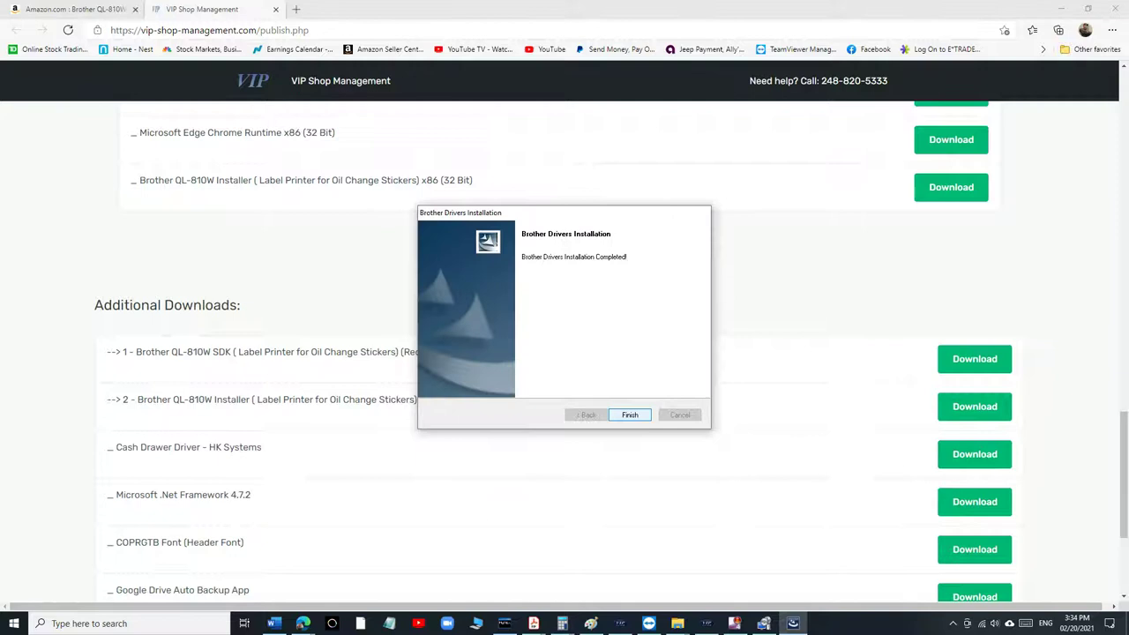
key(Return)
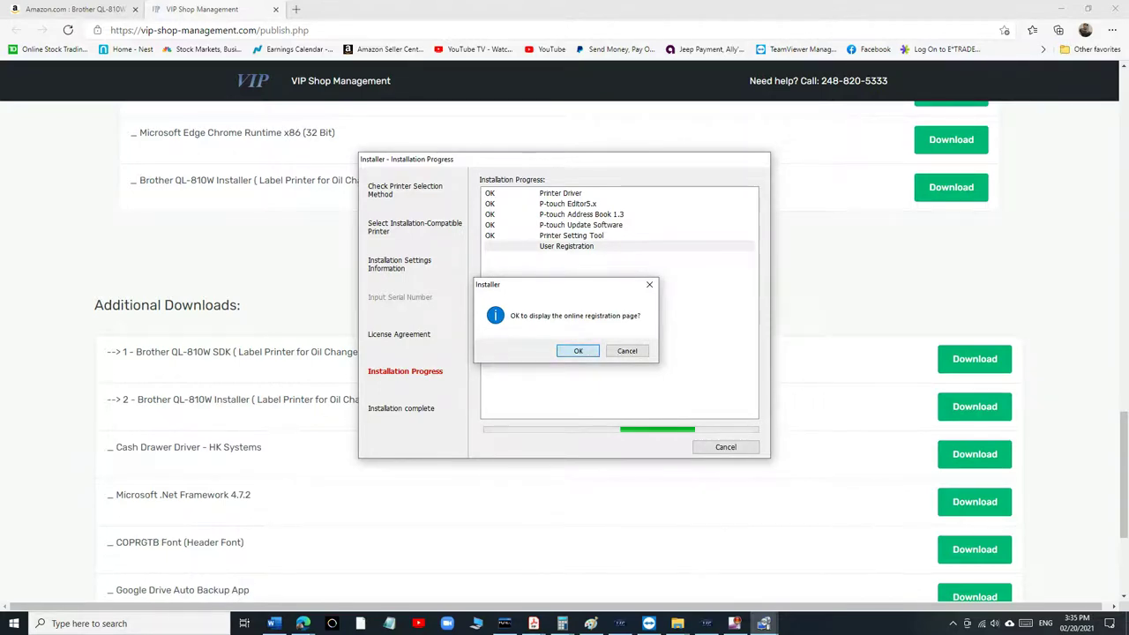
Step: Accept the registration prompt, close the Product Registration page, and dismiss the finished installer
key(Return)
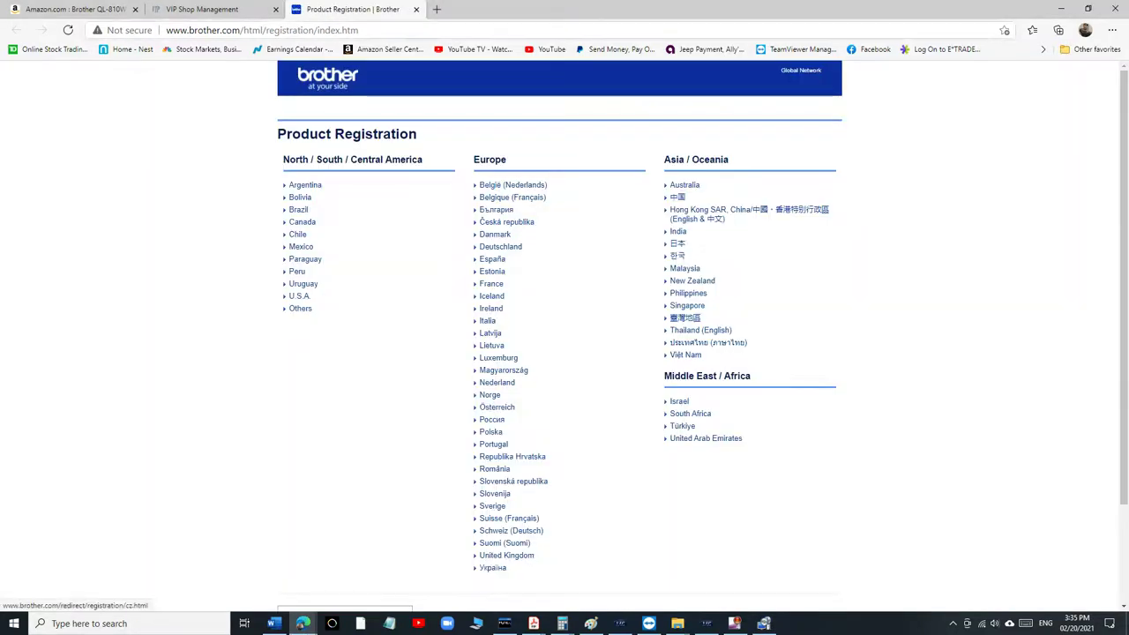
click(416, 9)
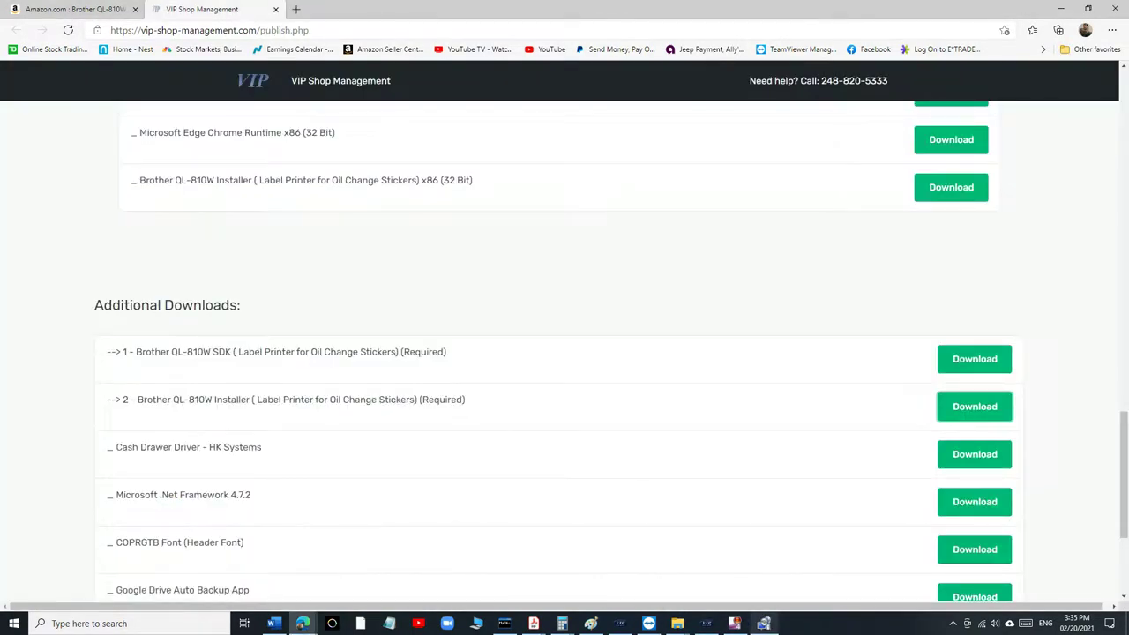
click(726, 444)
Step: Return to VIP Shop Management, close the QL-810W setup window, and enter Mileage Out 128326
click(1060, 8)
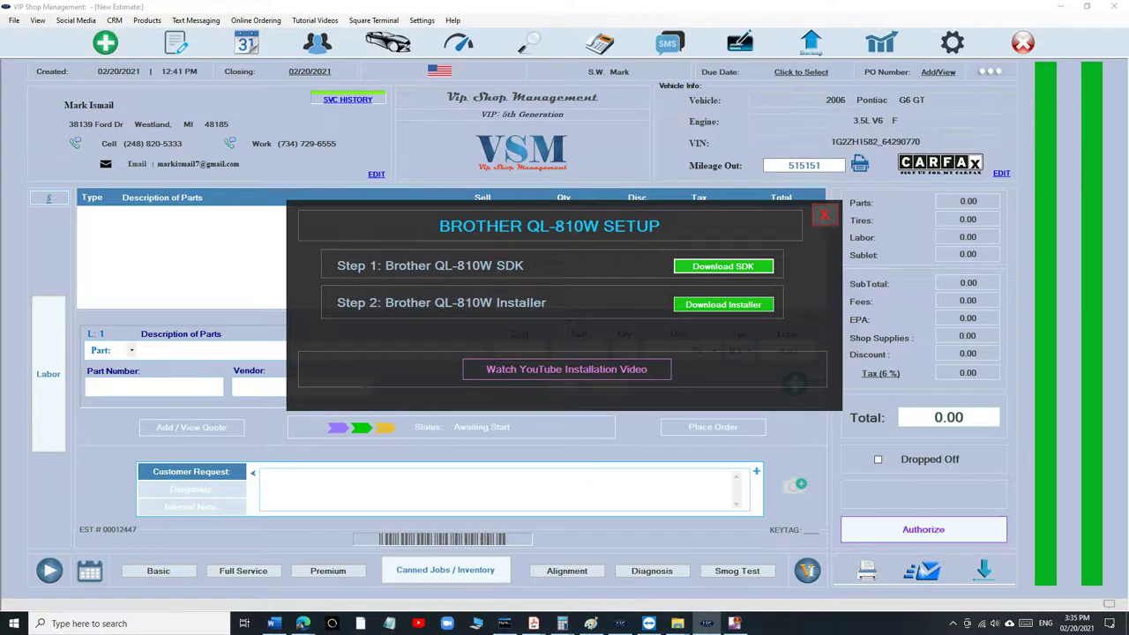
click(825, 215)
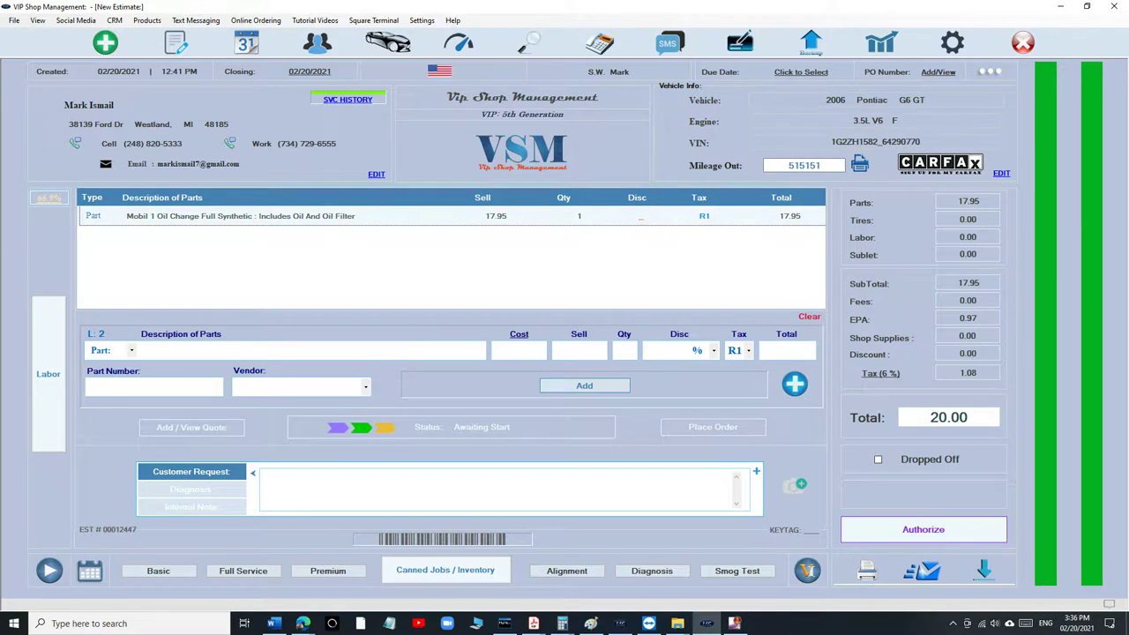
click(803, 165)
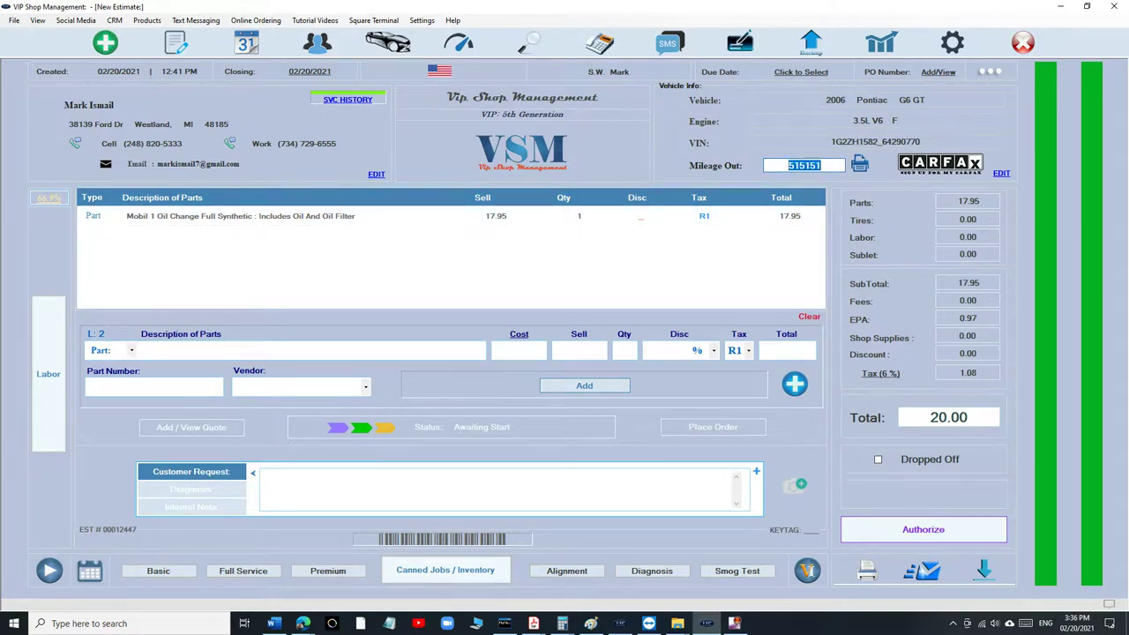
text(128326)
key(Return)
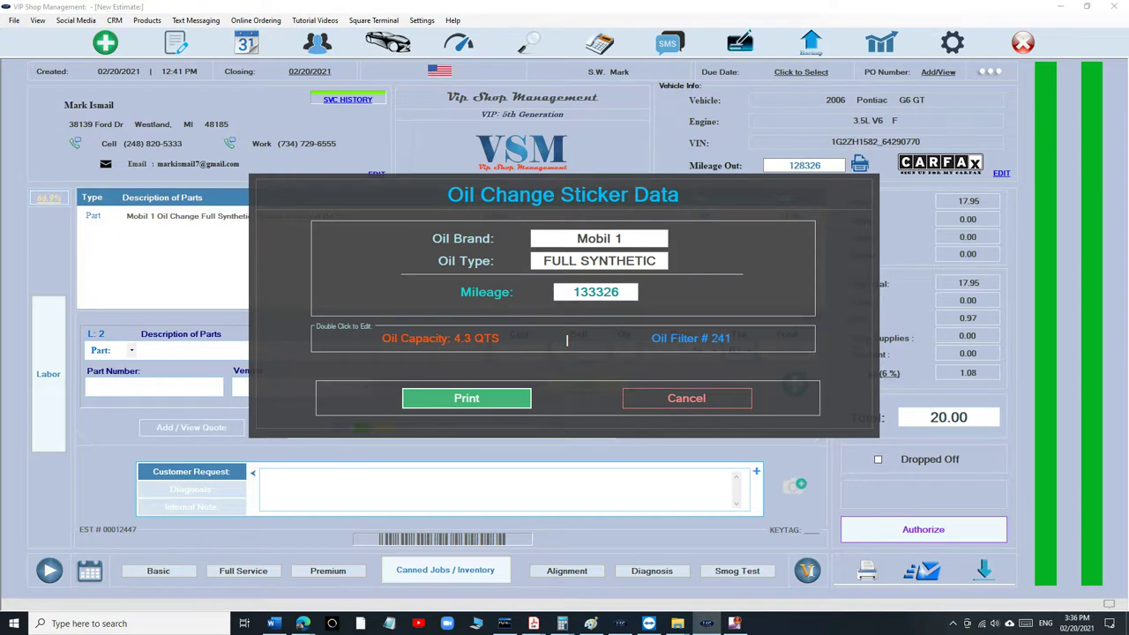
Step: Print the Mobil 1 full-synthetic oil change sticker from the sticker data dialog
key(Return)
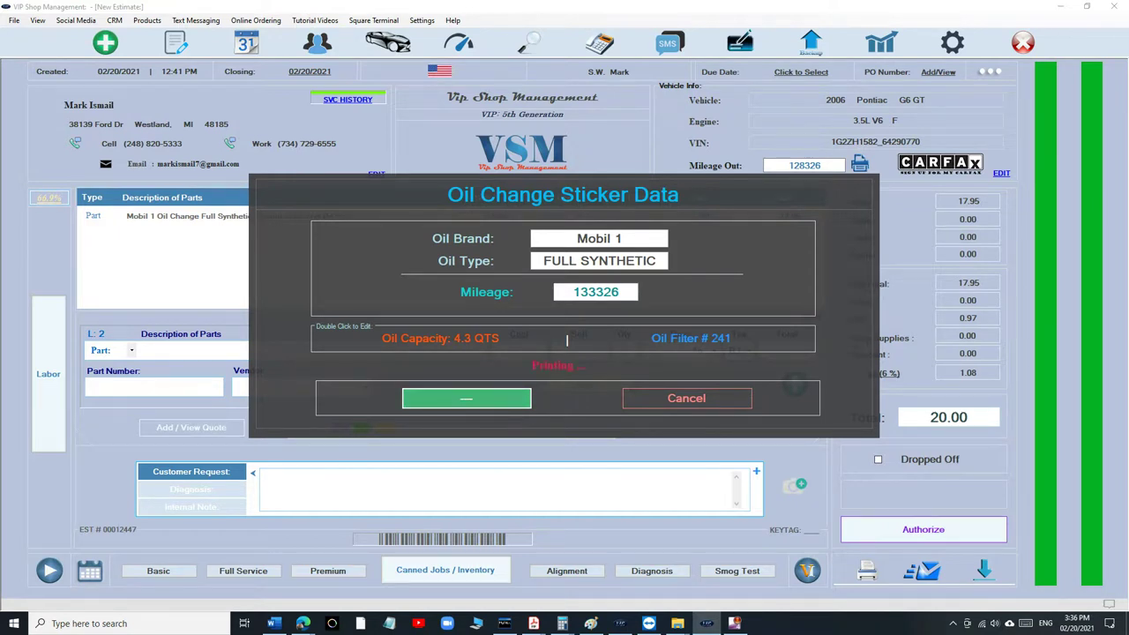